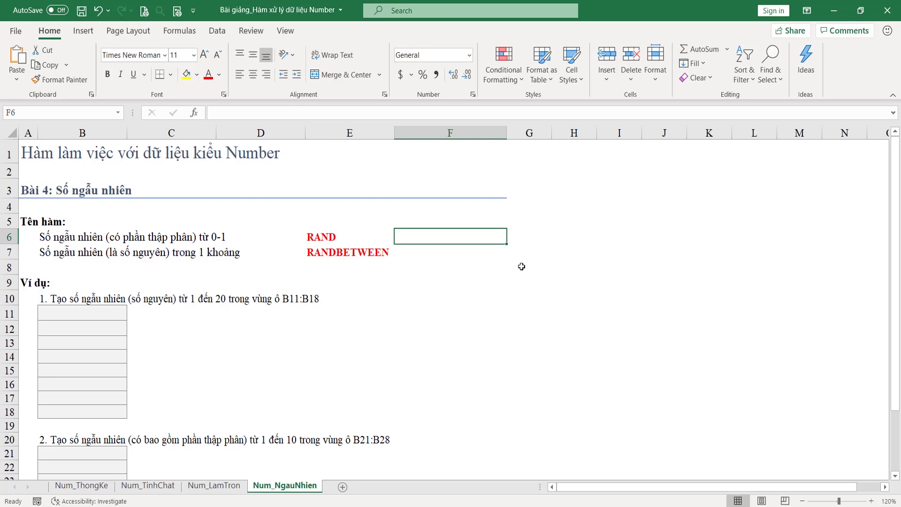
# Step: Enter =RAND() in F6 so it shows a random decimal between 0 and 1
pyautogui.write('=rand')
pyautogui.press('Tab')
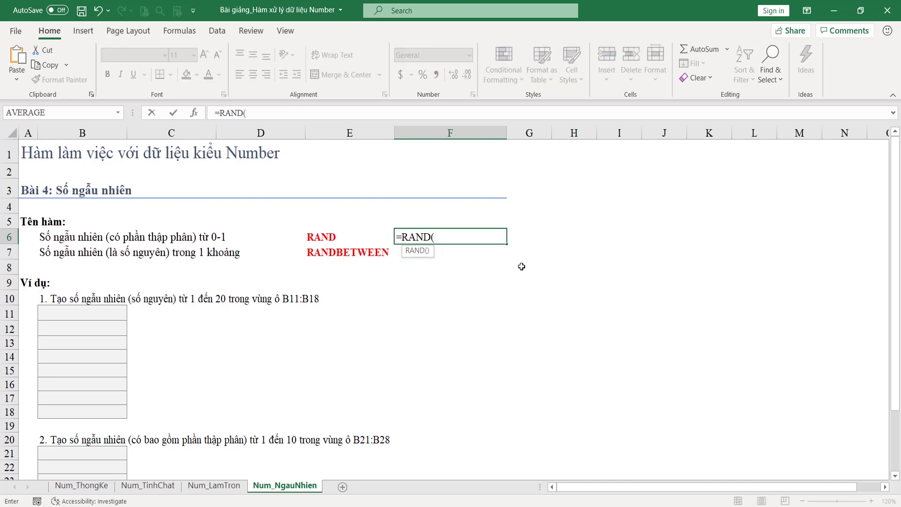
pyautogui.write(')')
pyautogui.press('Return')
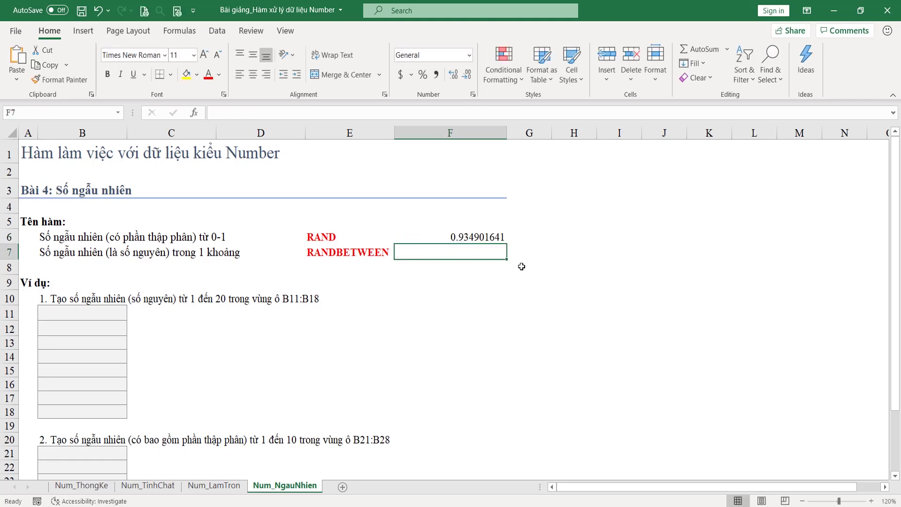
pyautogui.click(438, 239)
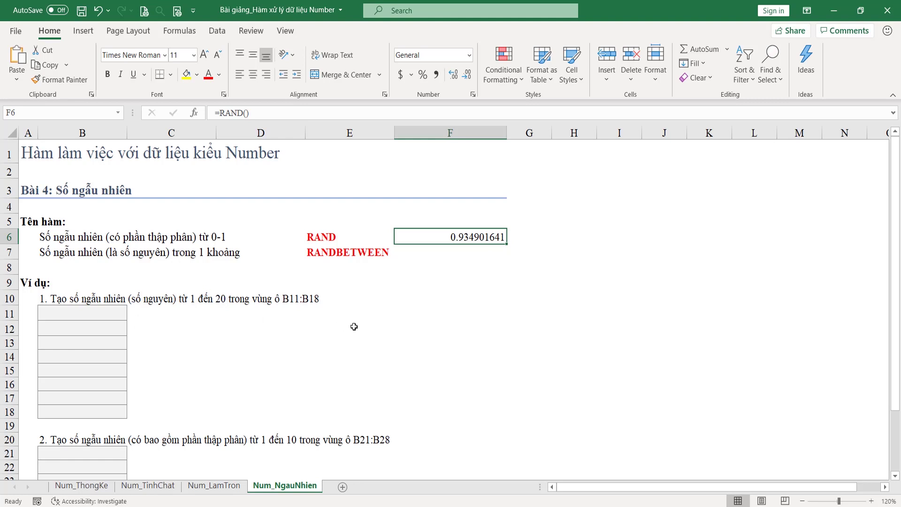
# Step: Enter =RANDBETWEEN(1, 10) in F7 for a random whole number
pyautogui.click(452, 252)
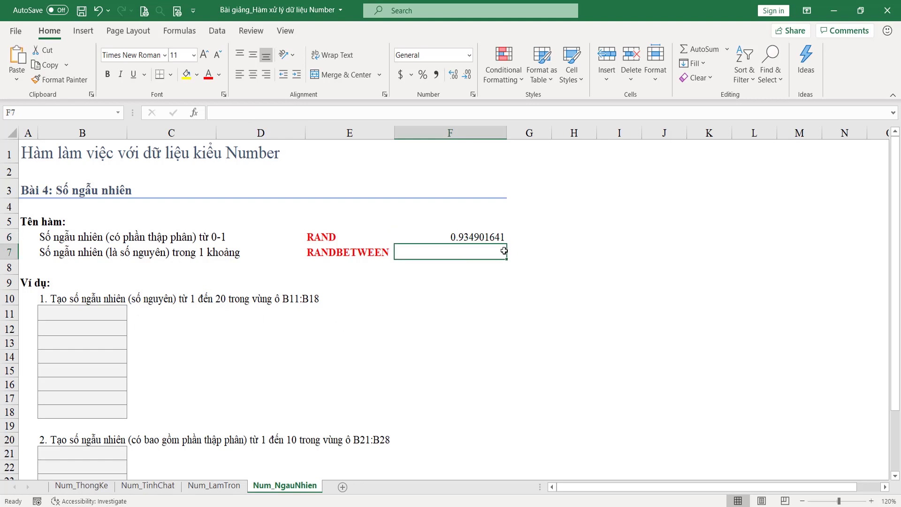
pyautogui.write('=rand')
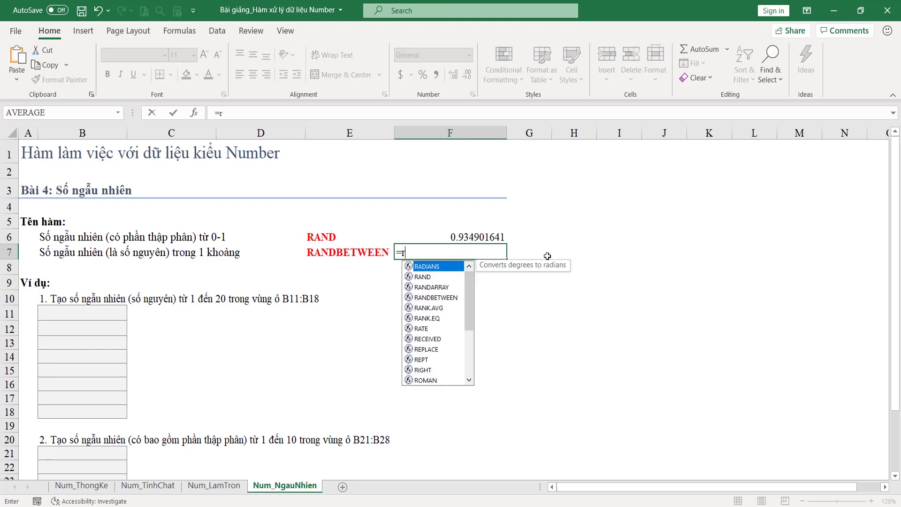
pyautogui.press('Down')
pyautogui.press('Down')
pyautogui.press('Tab')
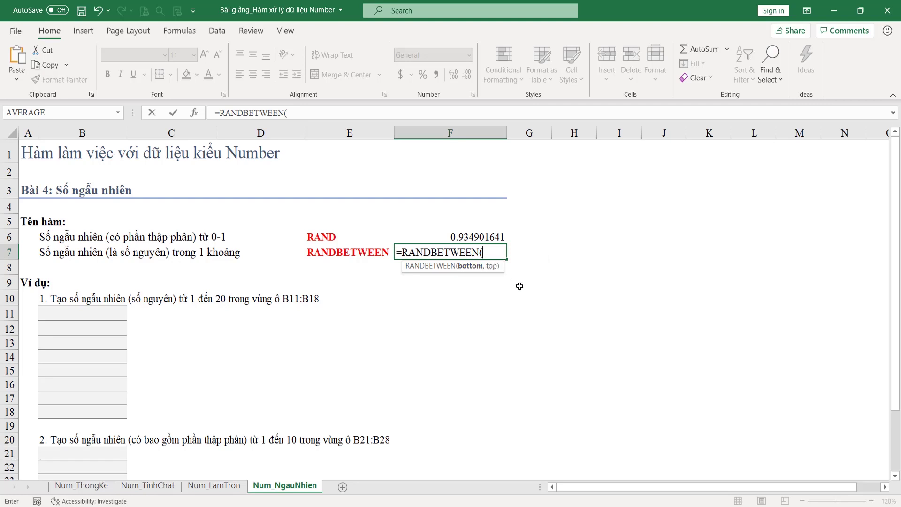
pyautogui.write('1, 10)')
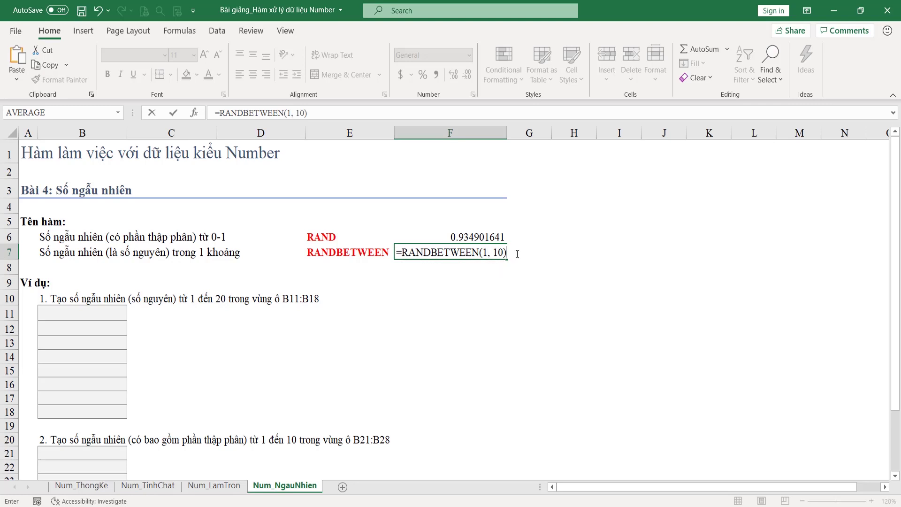
pyautogui.press('Return')
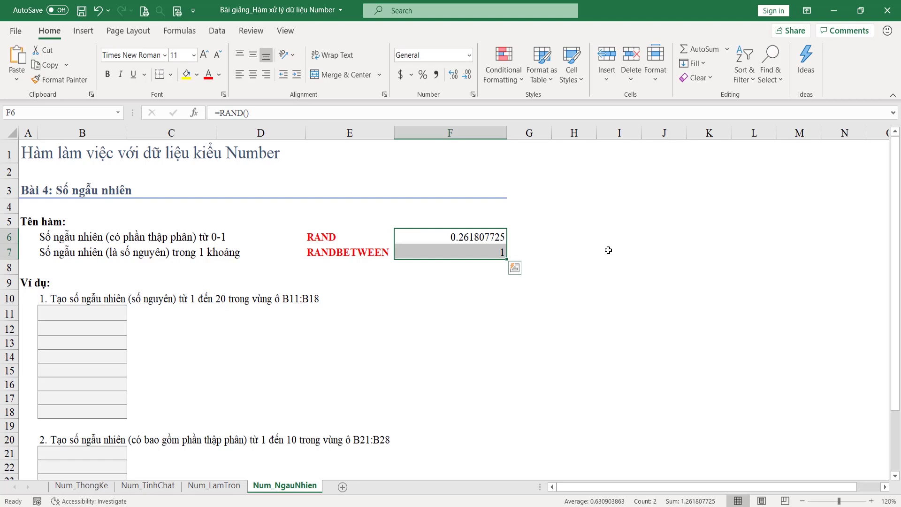
# Step: Select F6 and F7 together to review both random formulas, then move toward B11
pyautogui.click(608, 250)
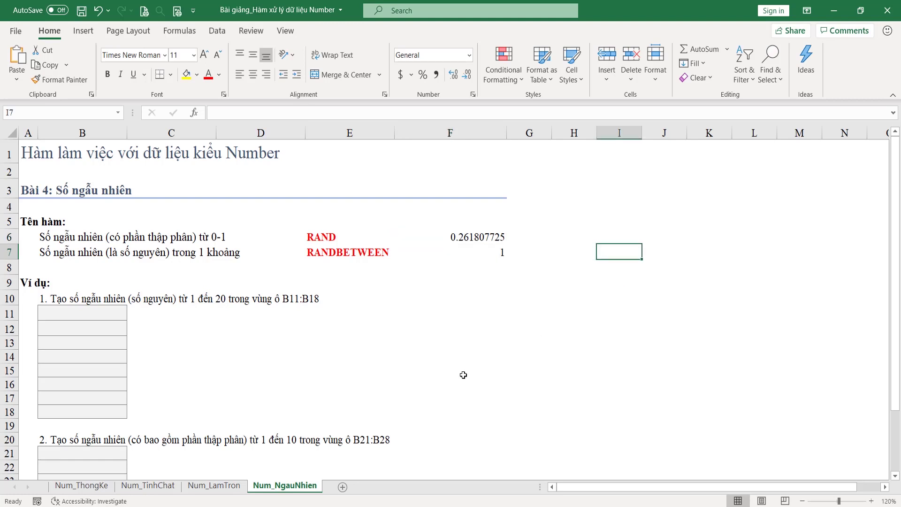
pyautogui.moveTo(473, 239); pyautogui.dragTo(474, 251)
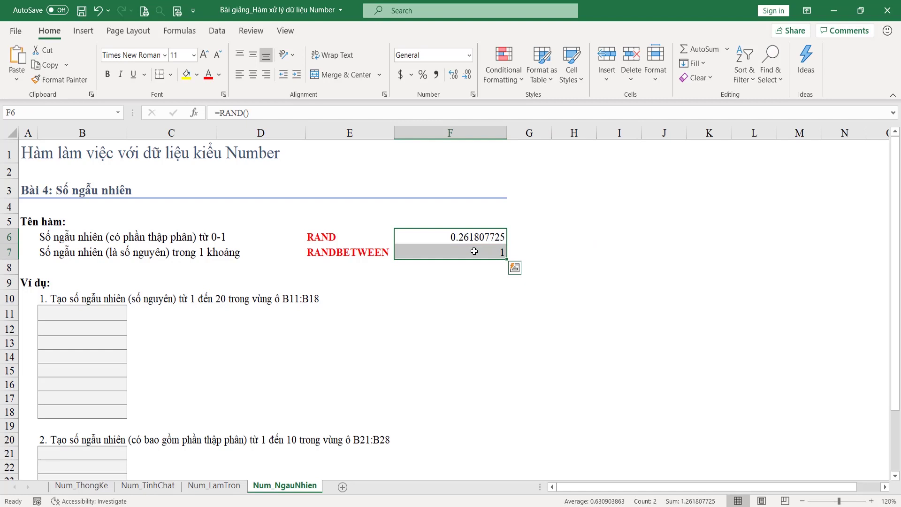
pyautogui.click(473, 239)
pyautogui.click(474, 251)
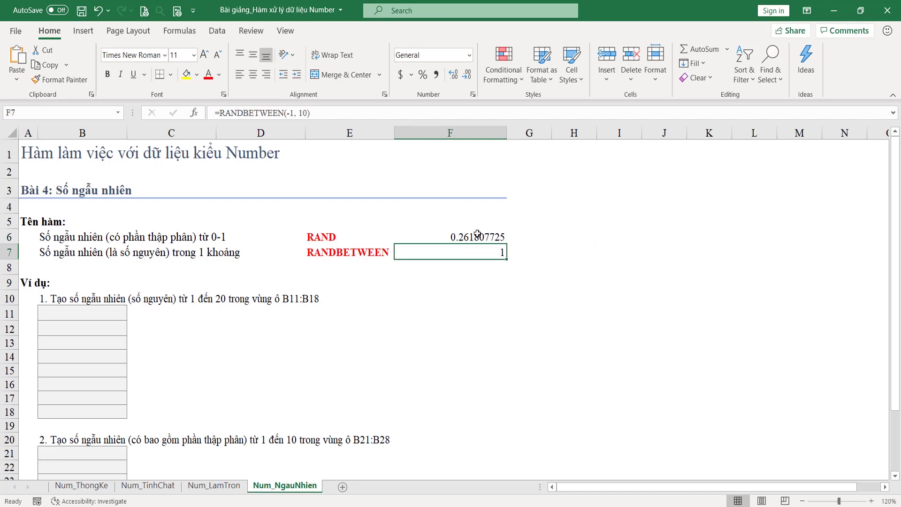
pyautogui.moveTo(475, 237); pyautogui.dragTo(465, 253)
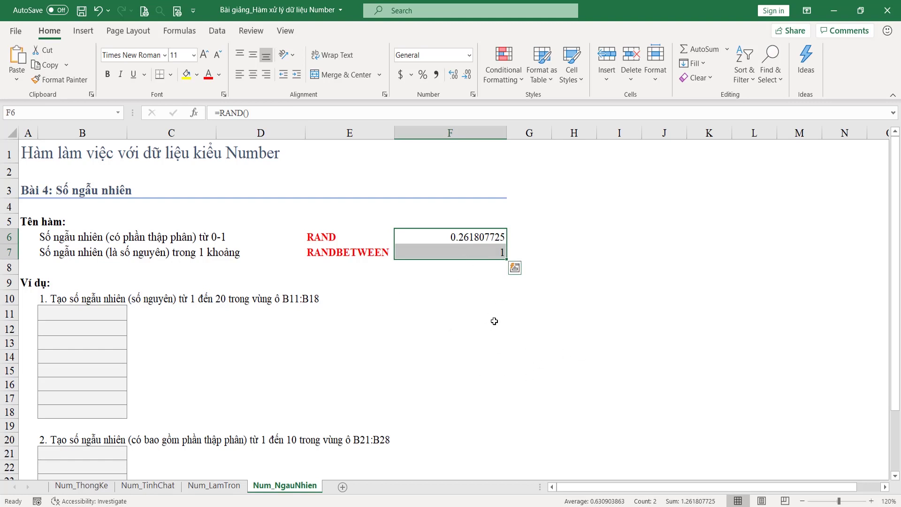
pyautogui.press('Down')
pyautogui.press('Down')
pyautogui.press('Down')
pyautogui.press('Left')
pyautogui.press('Left')
pyautogui.press('Left')
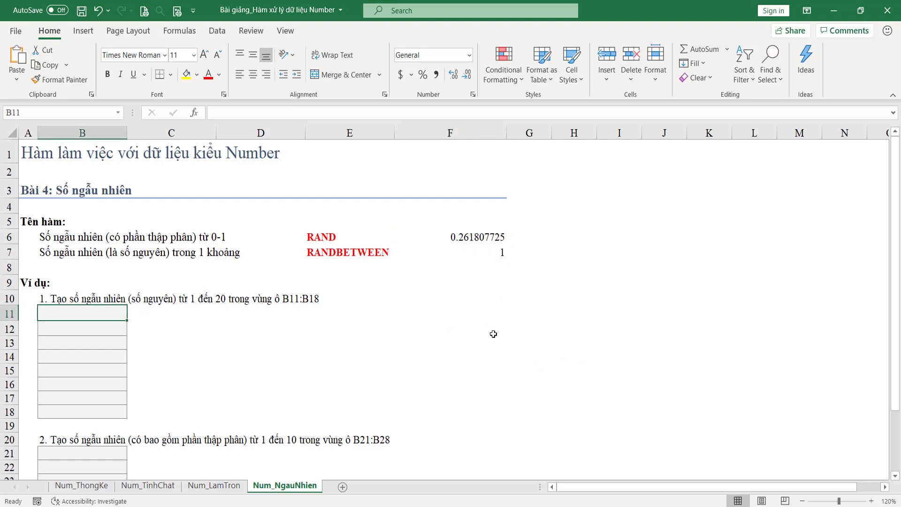
# Step: Enter =RANDBETWEEN(1, 20) in B11, highlighting the upper limit 20 before committing
pyautogui.moveTo(52, 299); pyautogui.dragTo(304, 312)
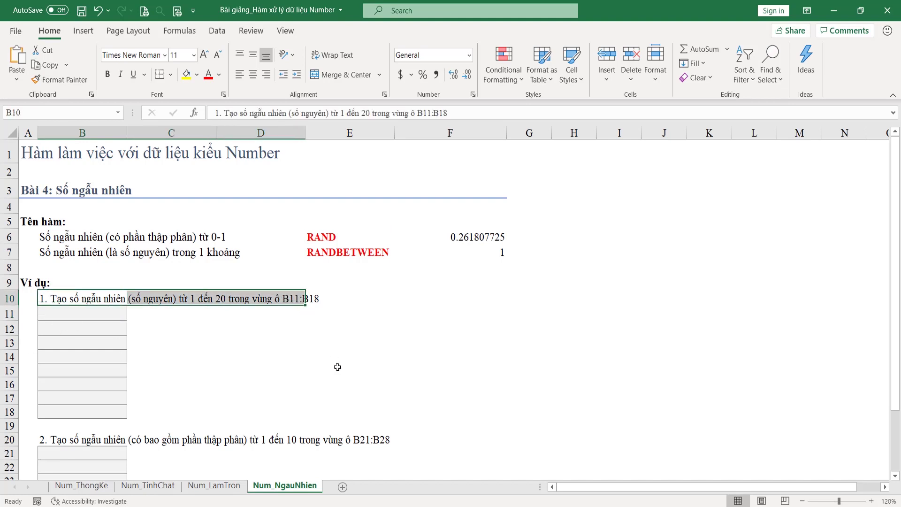
pyautogui.click(75, 312)
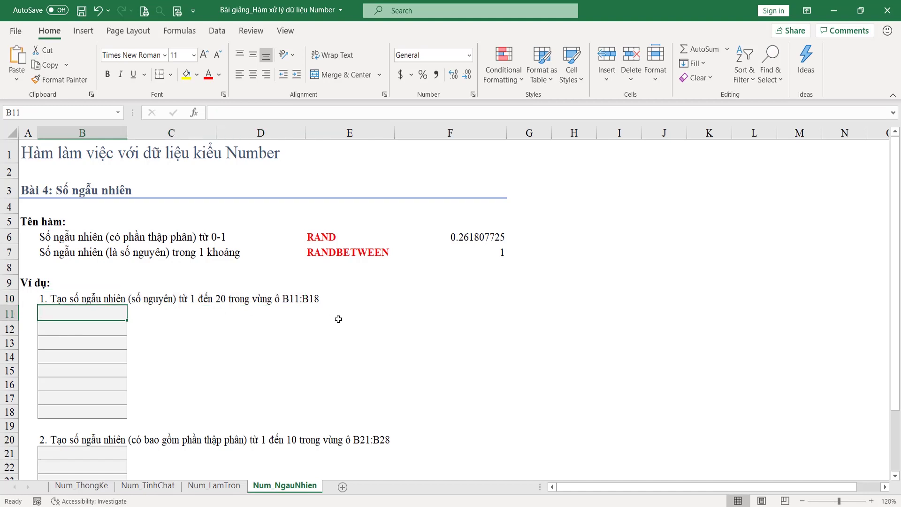
pyautogui.write('=')
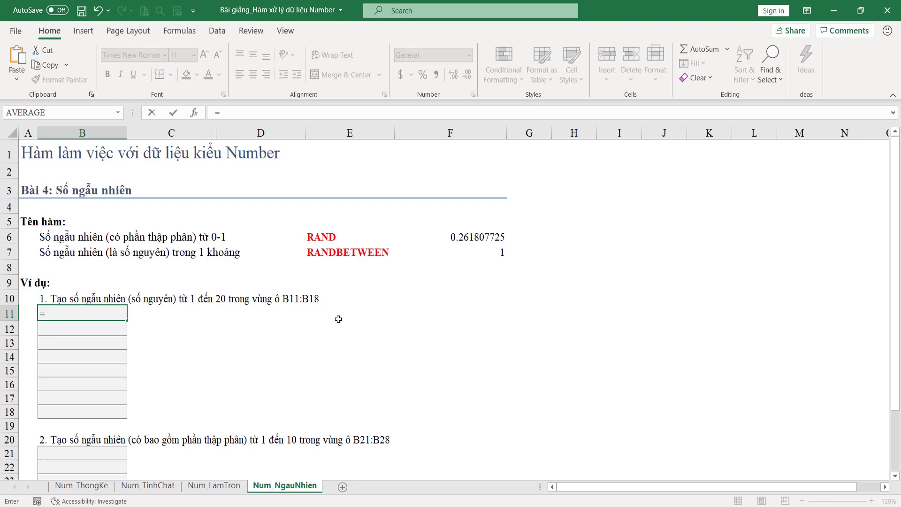
pyautogui.write('r')
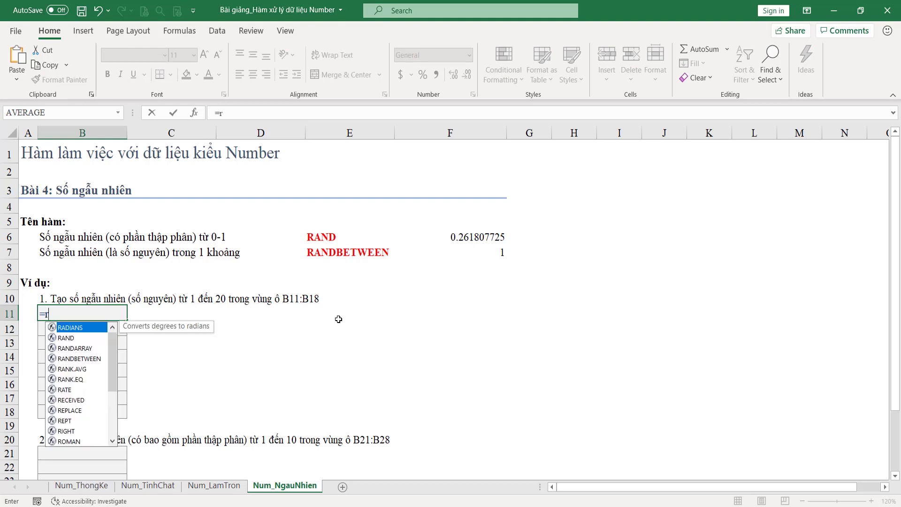
pyautogui.write('and')
pyautogui.press('Down')
pyautogui.press('Down')
pyautogui.press('Tab')
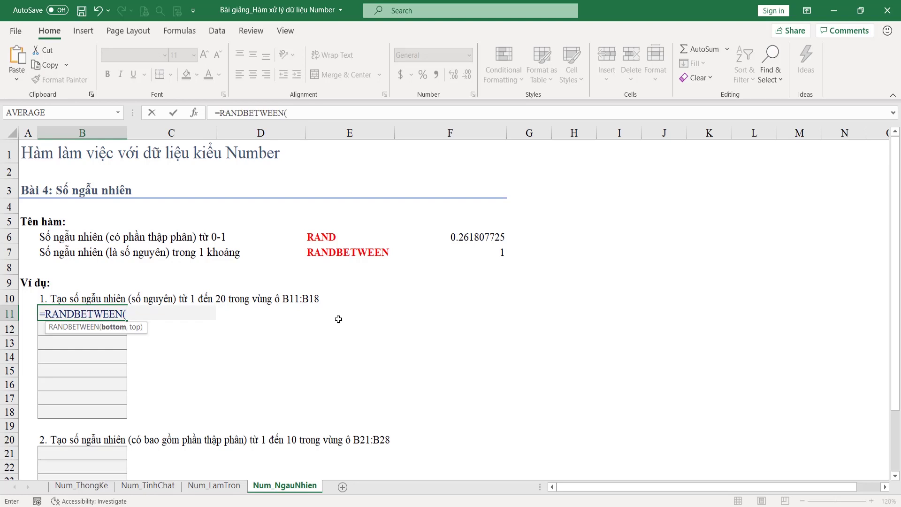
pyautogui.write('1, 20)')
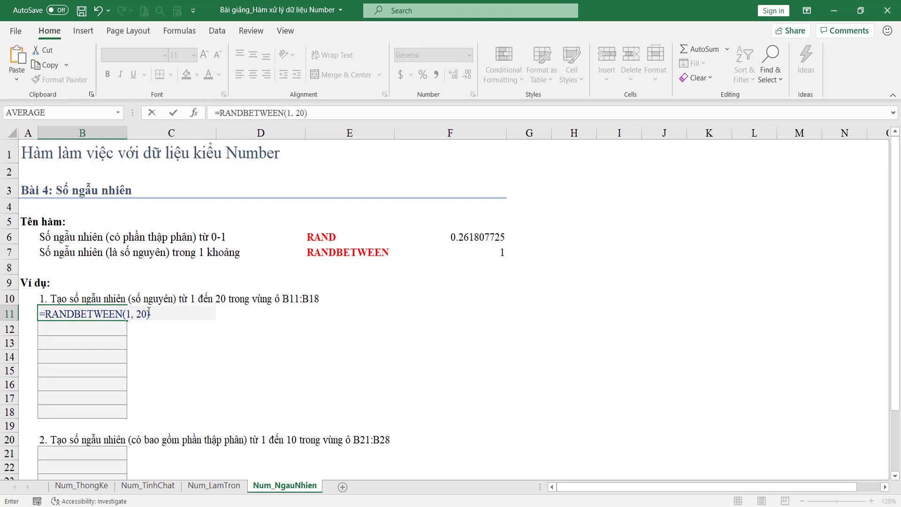
pyautogui.click(130, 314)
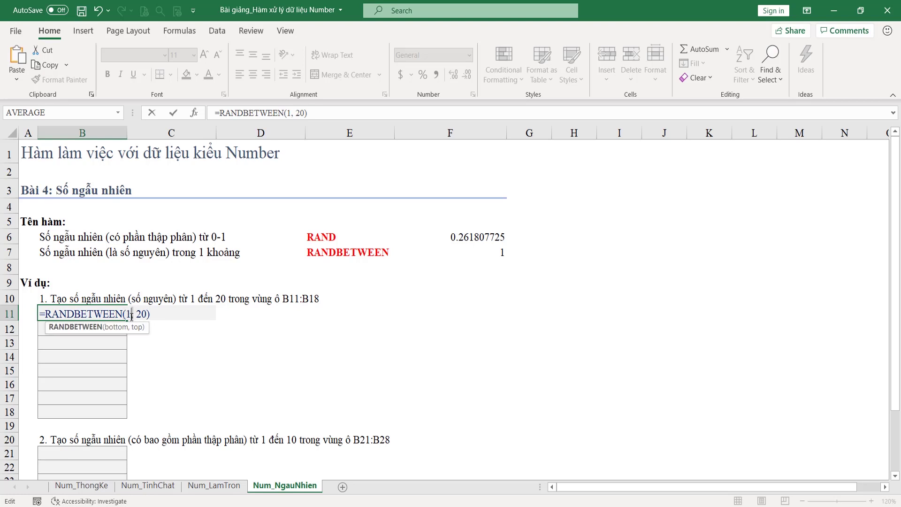
pyautogui.moveTo(135, 314); pyautogui.dragTo(147, 314)
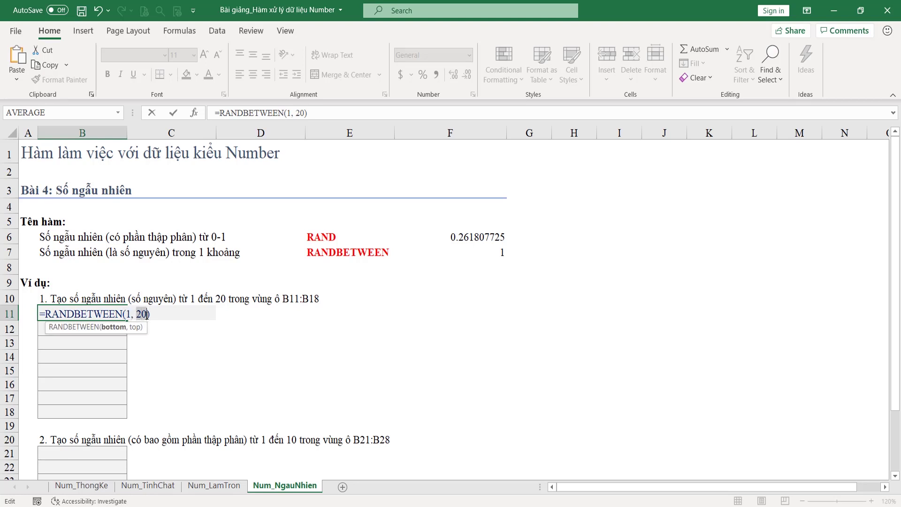
pyautogui.click(151, 313)
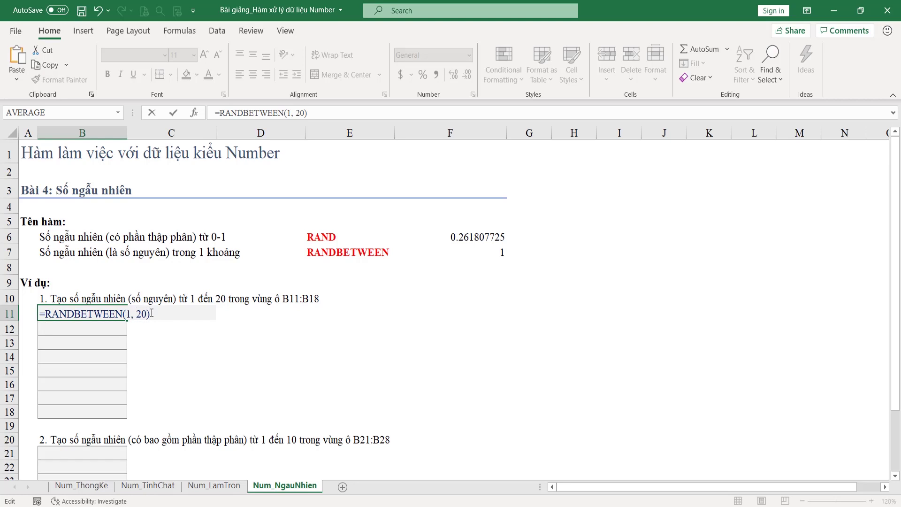
pyautogui.press('Return')
# Step: Fill the B11 RANDBETWEEN formula down through B18
pyautogui.click(121, 310)
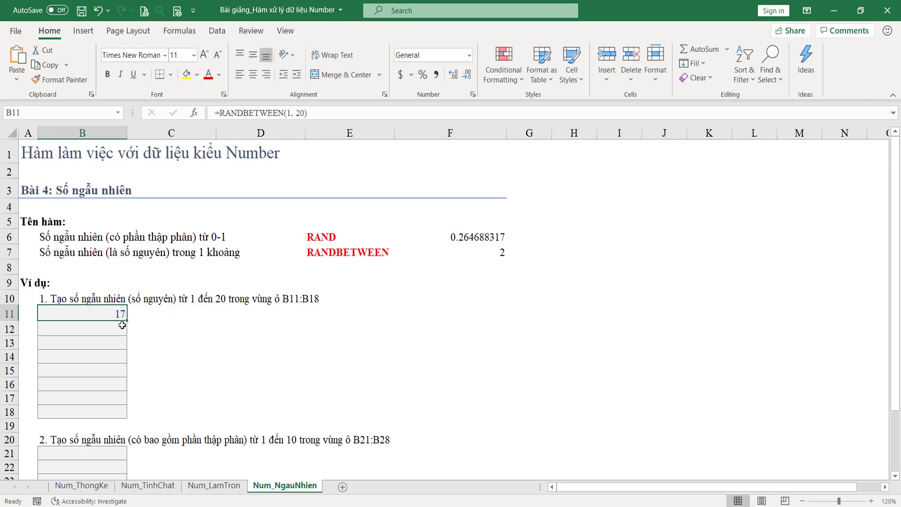
pyautogui.moveTo(129, 321); pyautogui.dragTo(135, 423)
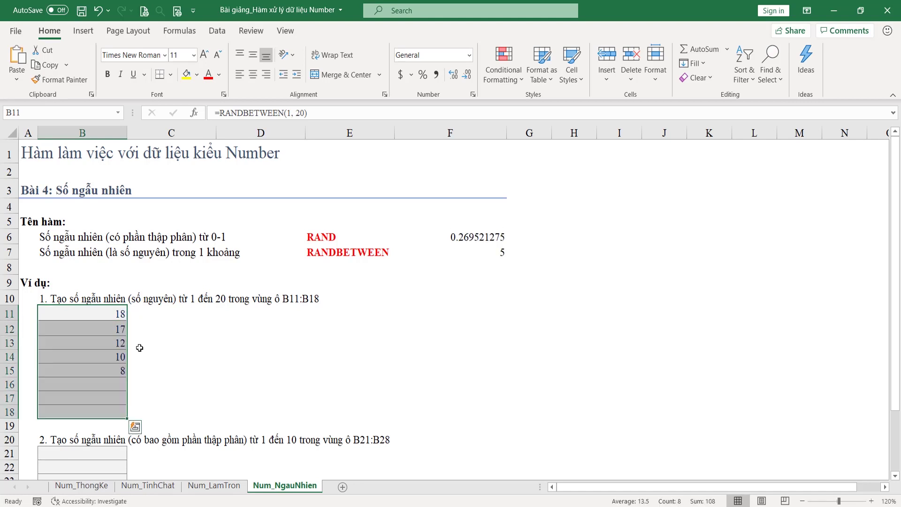
pyautogui.moveTo(104, 316); pyautogui.dragTo(104, 412)
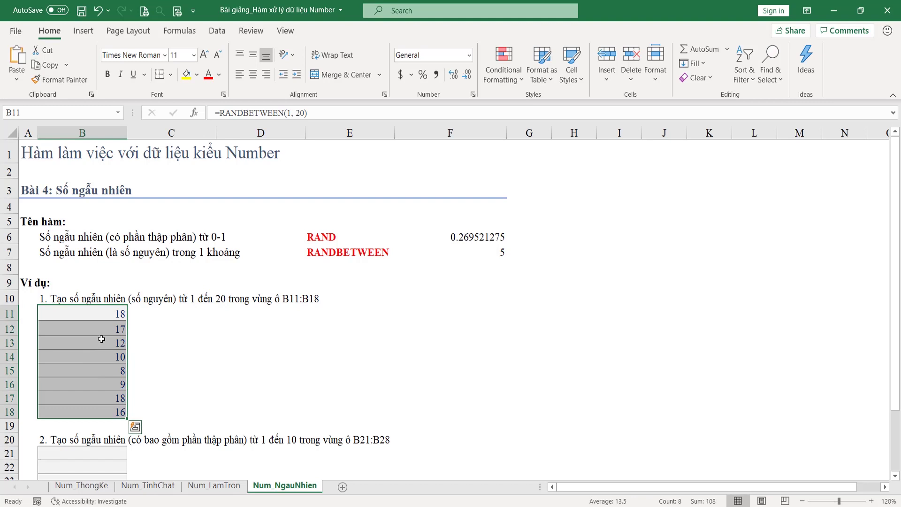
pyautogui.click(483, 363)
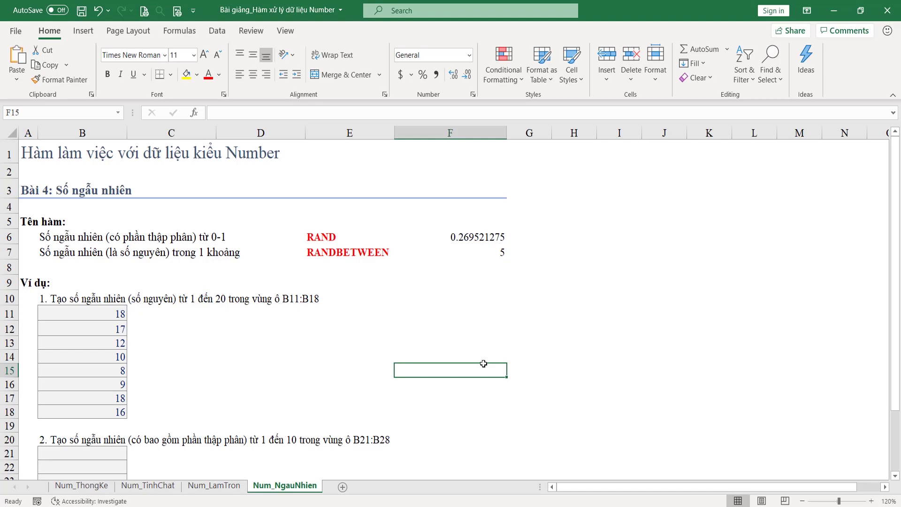
# Step: Recalculate the sheet three times with F9 to regenerate the random integers
pyautogui.press('F9')
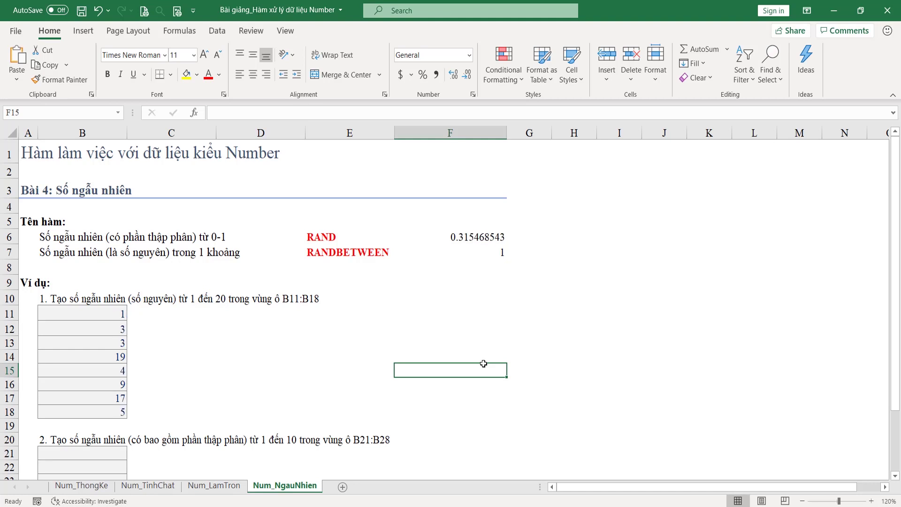
pyautogui.press('F9')
pyautogui.press('F9')
pyautogui.press('F9')
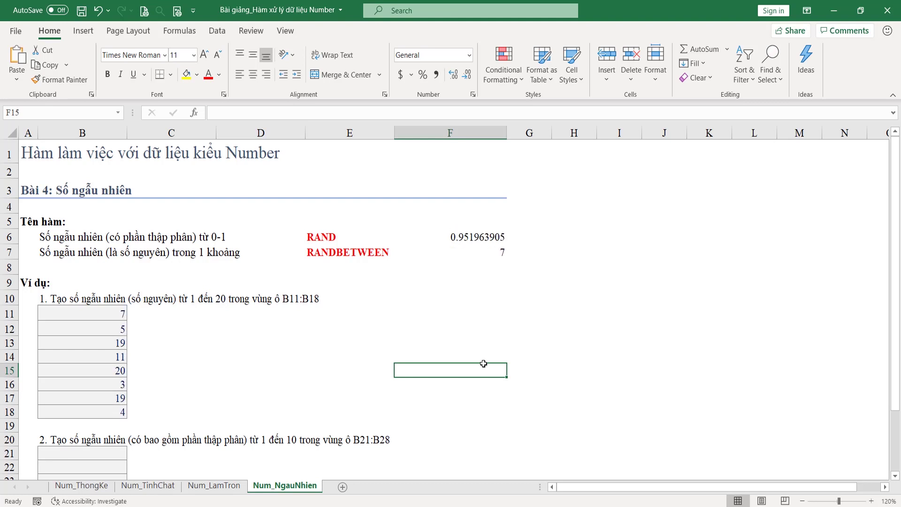
pyautogui.press('F9')
pyautogui.press('F9')
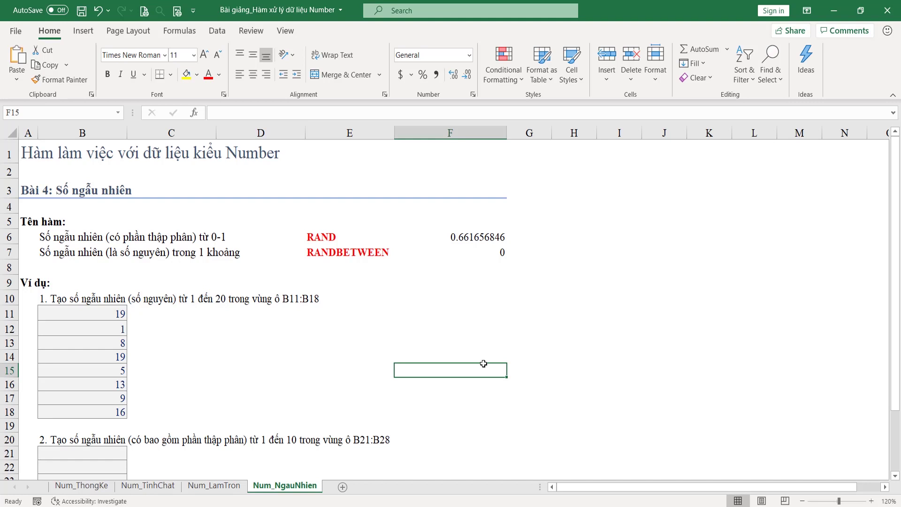
pyautogui.scroll(-1, 344, 338)
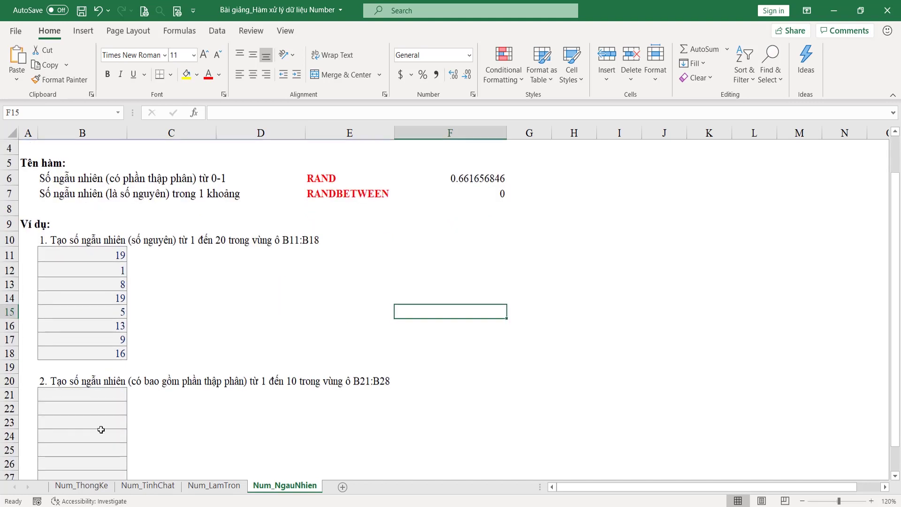
pyautogui.click(94, 394)
pyautogui.scroll(-2, 304, 353)
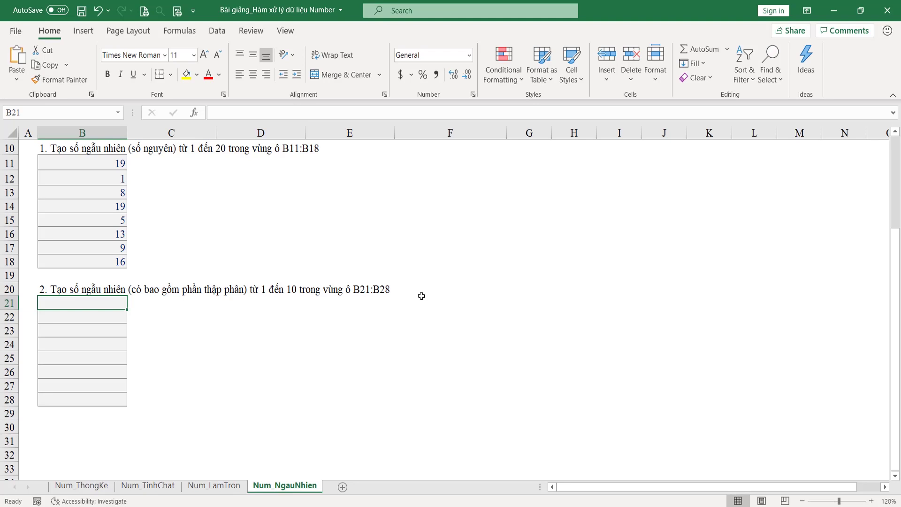
pyautogui.scroll(3, 420, 295)
pyautogui.scroll(-1, 421, 293)
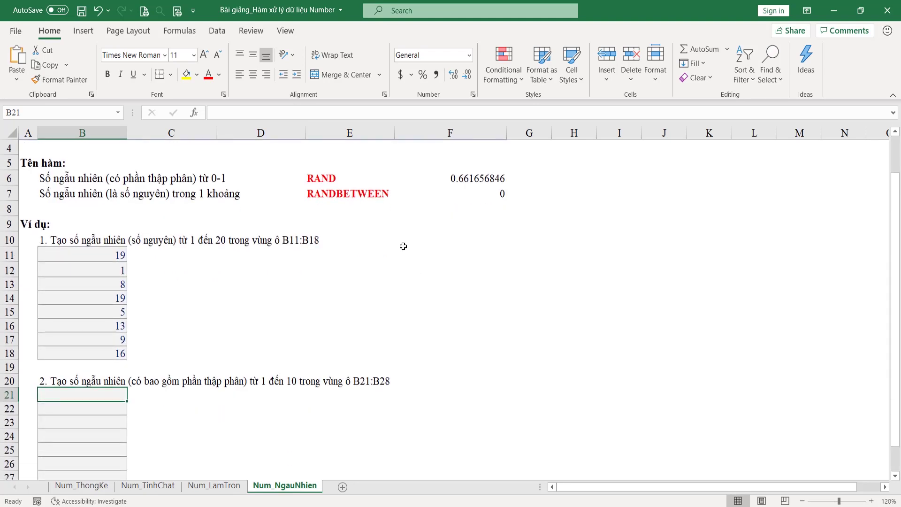
pyautogui.click(348, 180)
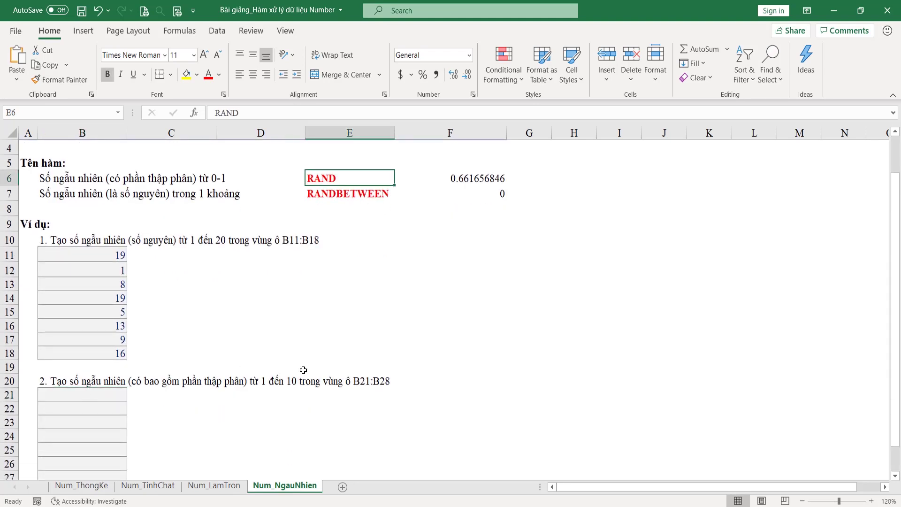
pyautogui.click(479, 177)
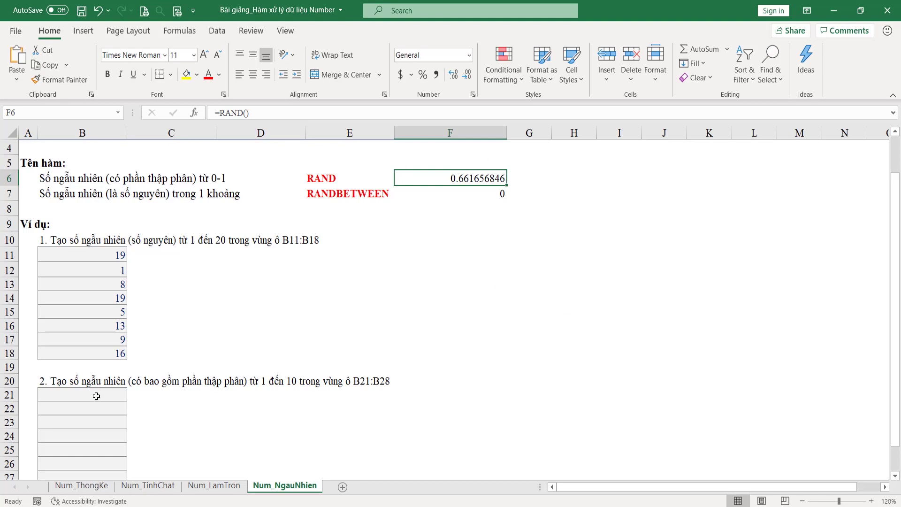
# Step: Enter =RAND()*10 in B21, highlighting the multiplier 10 before committing
pyautogui.click(96, 396)
pyautogui.write('=r')
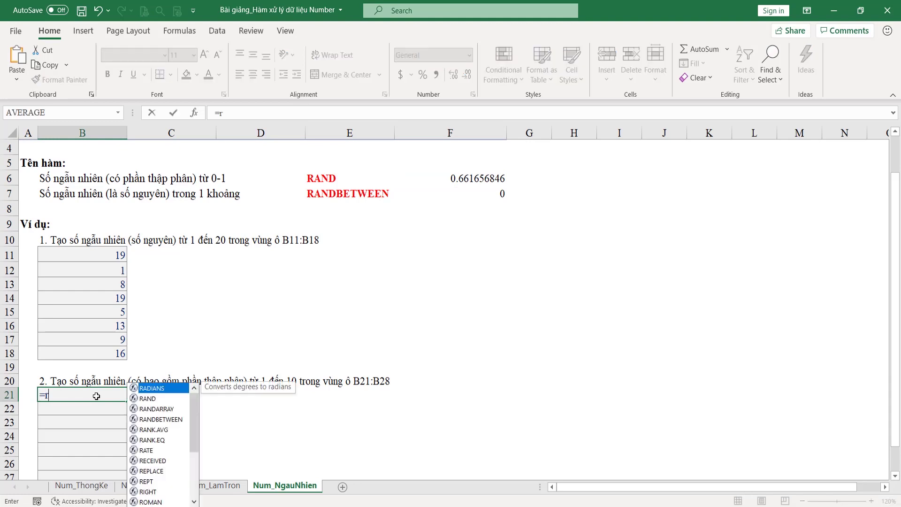
pyautogui.write('and')
pyautogui.press('Tab')
pyautogui.write(')')
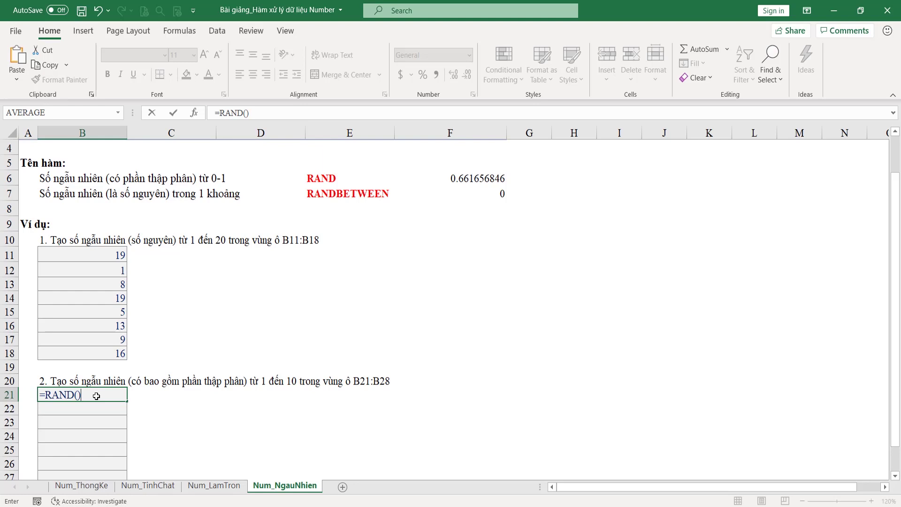
pyautogui.write('*10')
pyautogui.doubleClick(95, 396)
pyautogui.click(116, 393)
pyautogui.press('Return')
pyautogui.click(116, 393)
pyautogui.scroll(-2, 117, 423)
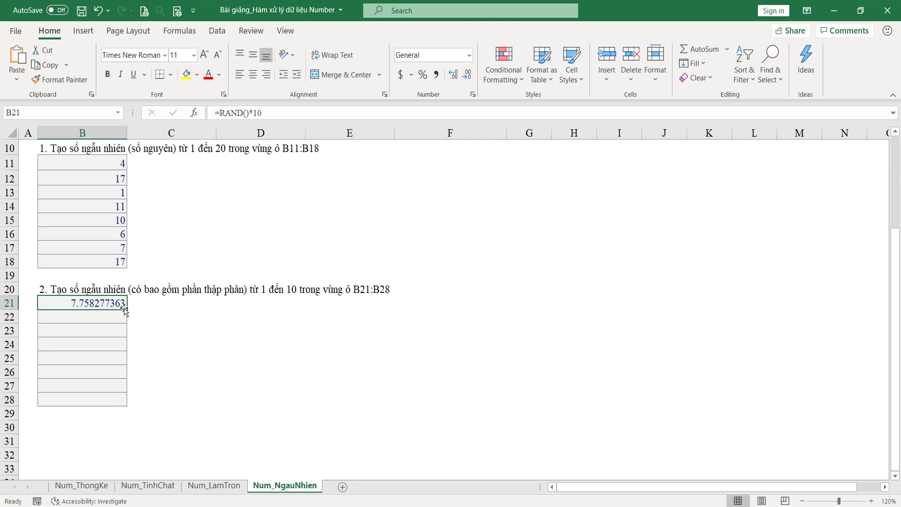
# Step: Copy the B21 =RAND()*10 formula down through B28 and scroll back to the top
pyautogui.moveTo(127, 310); pyautogui.dragTo(127, 407)
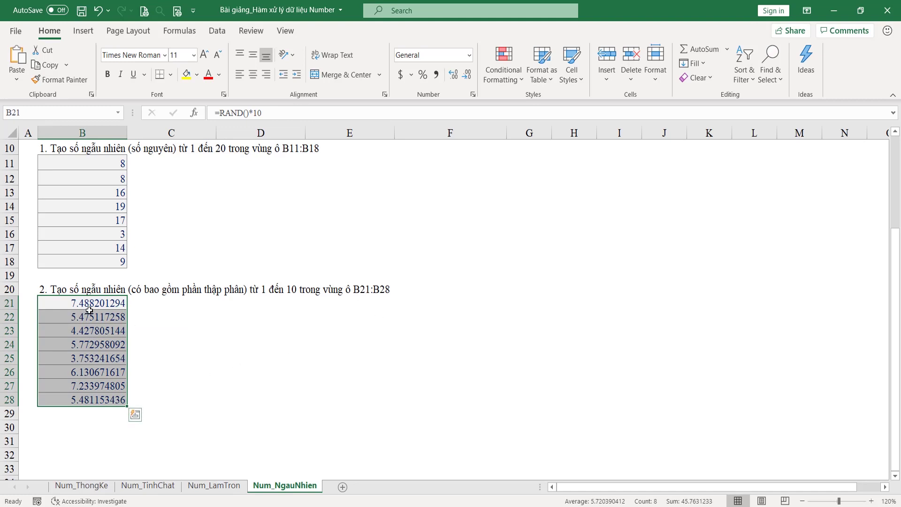
pyautogui.moveTo(96, 302); pyautogui.dragTo(108, 397)
pyautogui.click(334, 395)
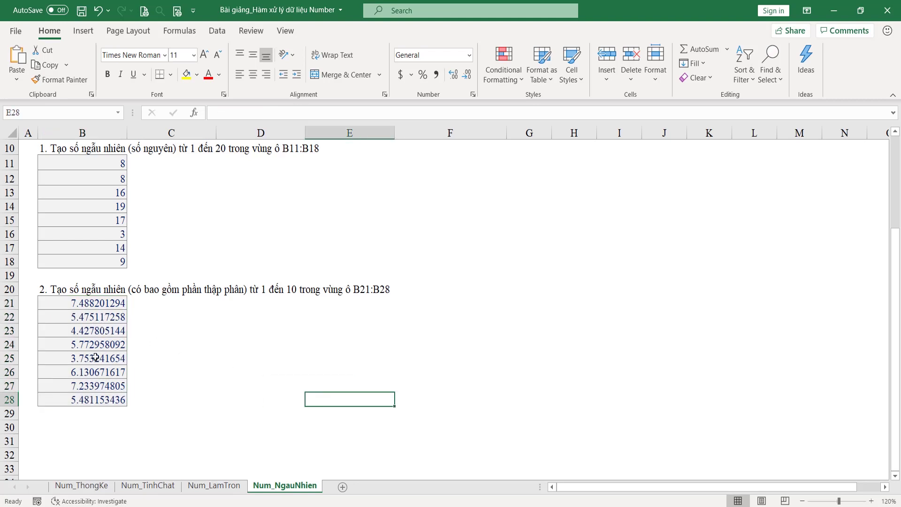
pyautogui.scroll(3, 504, 361)
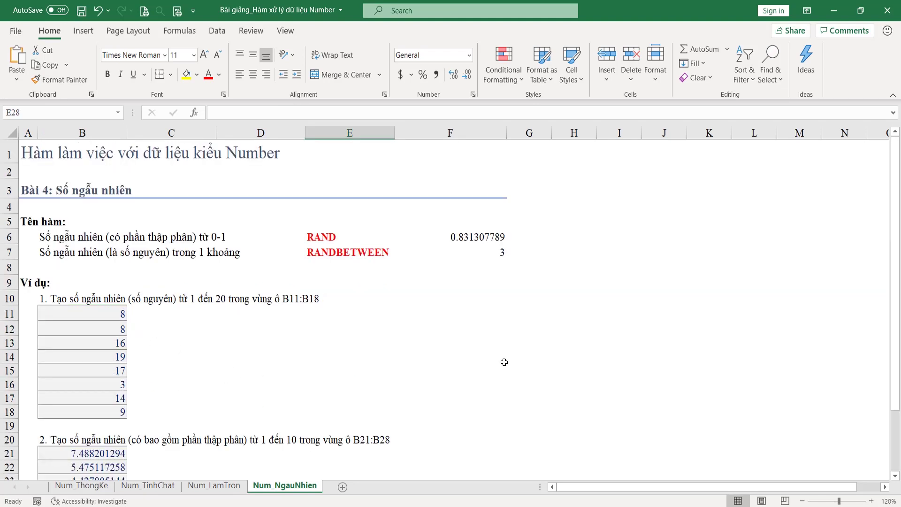